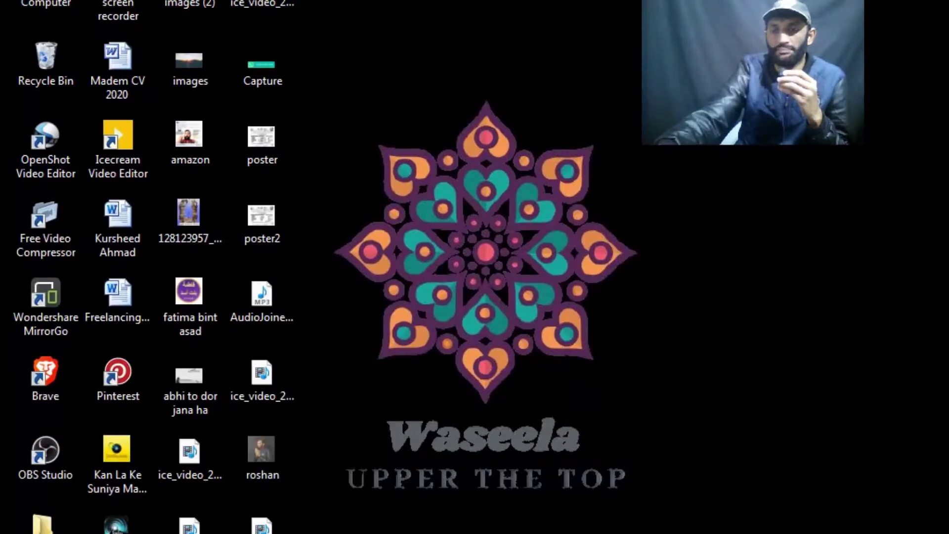
# Step: Switch to the software folder in Windows Explorer, locate the Format.Factory.v3.3.5 installer, and close the folder window
pyautogui.moveTo(332, 533)
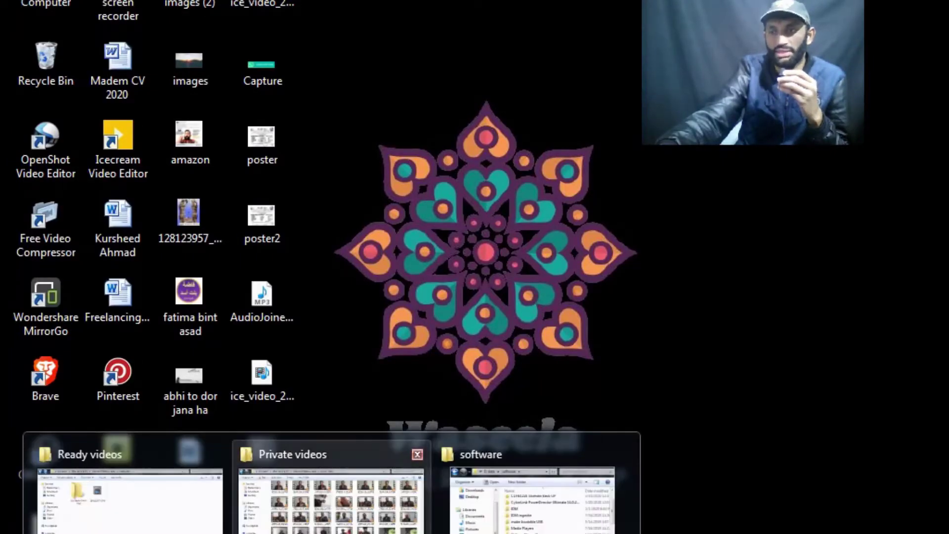
pyautogui.click(532, 497)
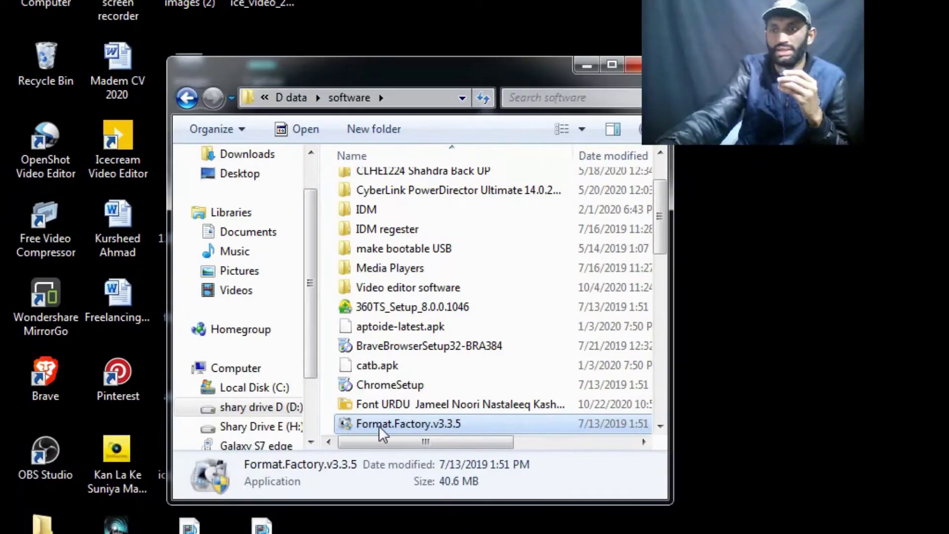
pyautogui.click(380, 428)
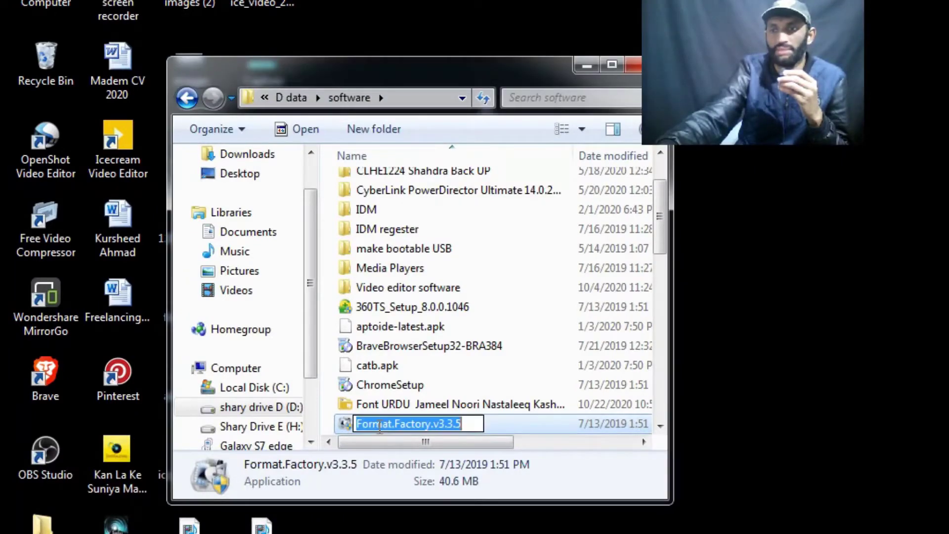
pyautogui.click(509, 404)
pyautogui.click(477, 423)
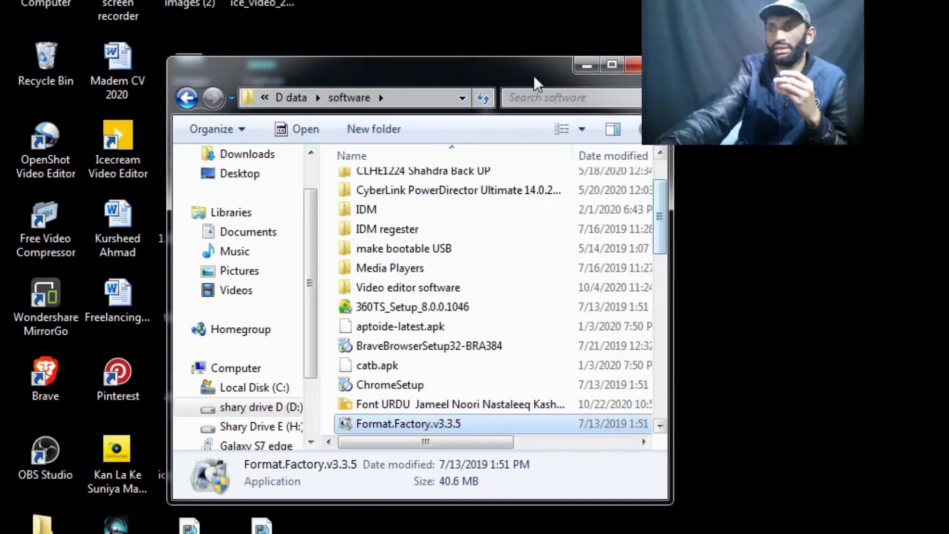
pyautogui.moveTo(503, 65); pyautogui.dragTo(436, 40)
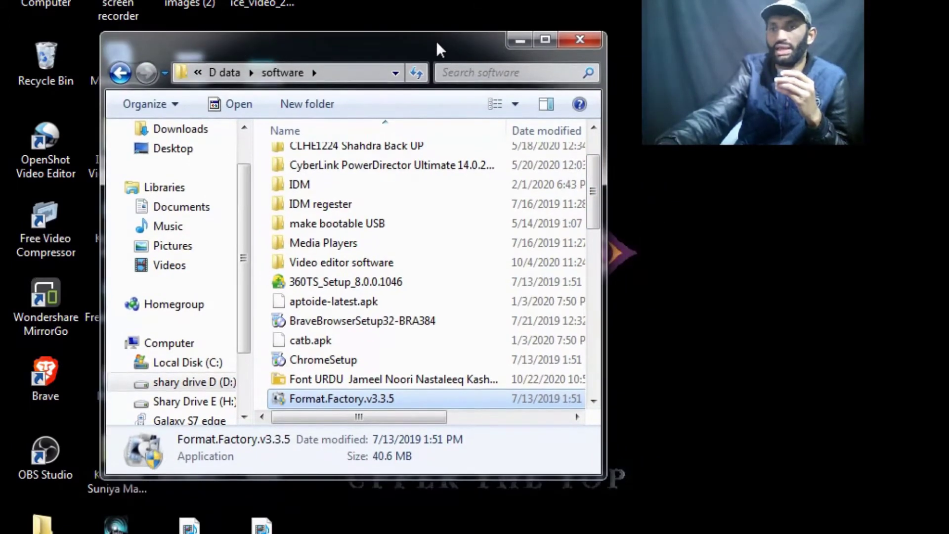
pyautogui.click(582, 38)
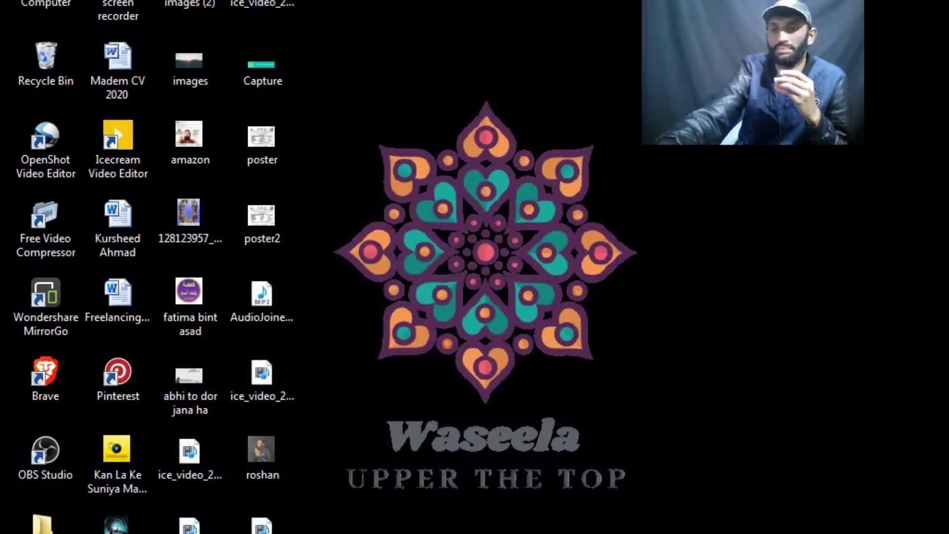
# Step: Launch Format Factory and browse its video and audio conversion formats
pyautogui.press('super')
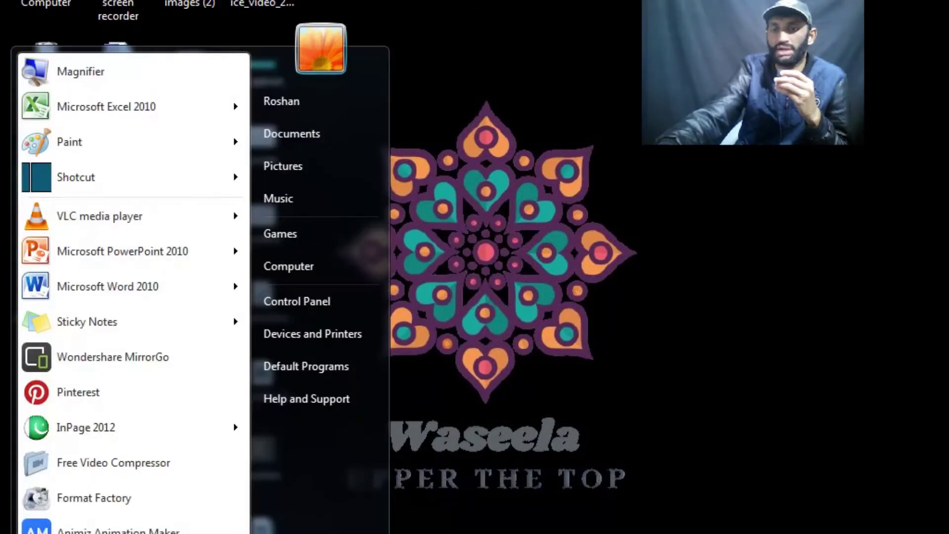
pyautogui.click(128, 509)
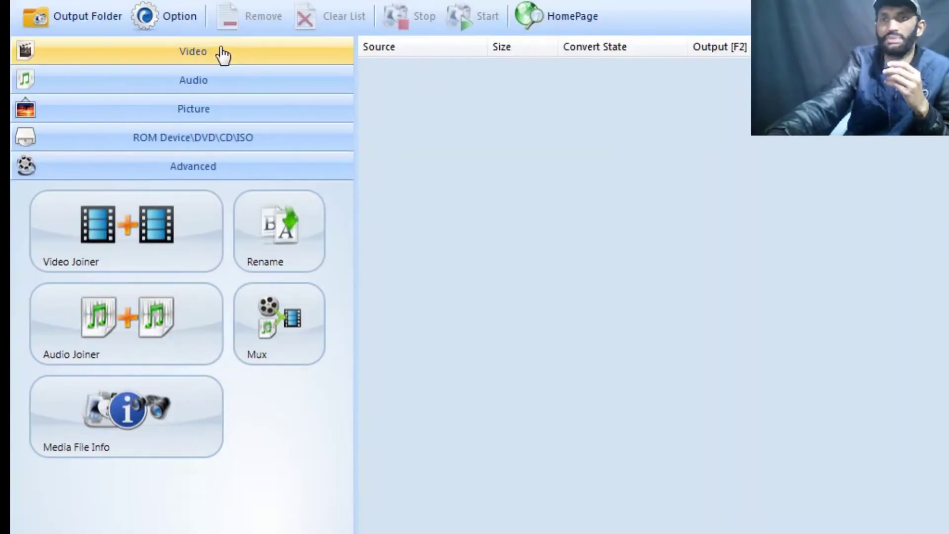
pyautogui.click(222, 54)
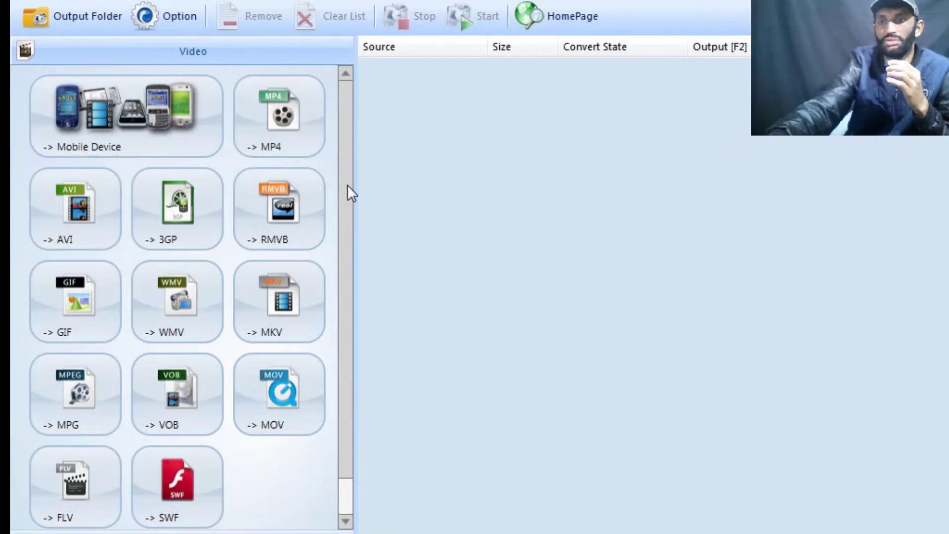
pyautogui.moveTo(347, 185); pyautogui.dragTo(348, 234)
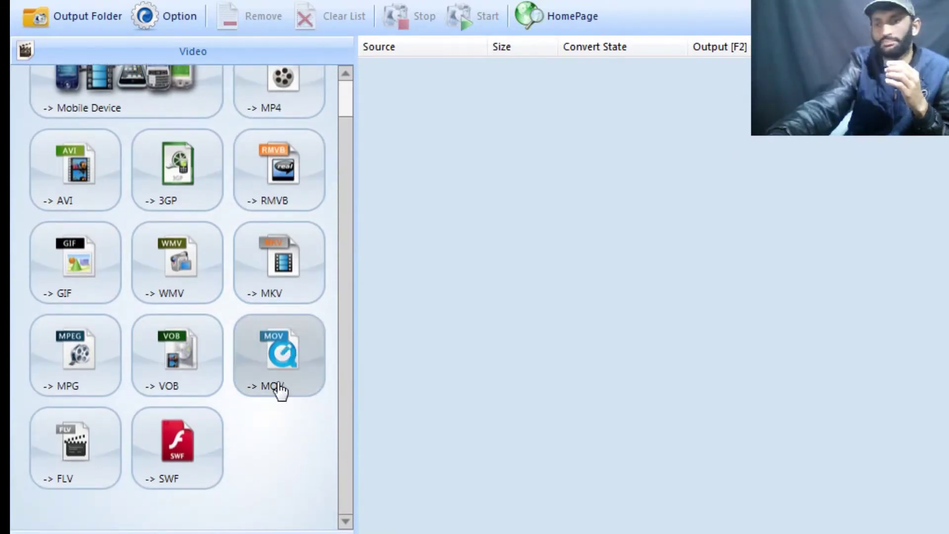
pyautogui.scroll(-3, 317, 336)
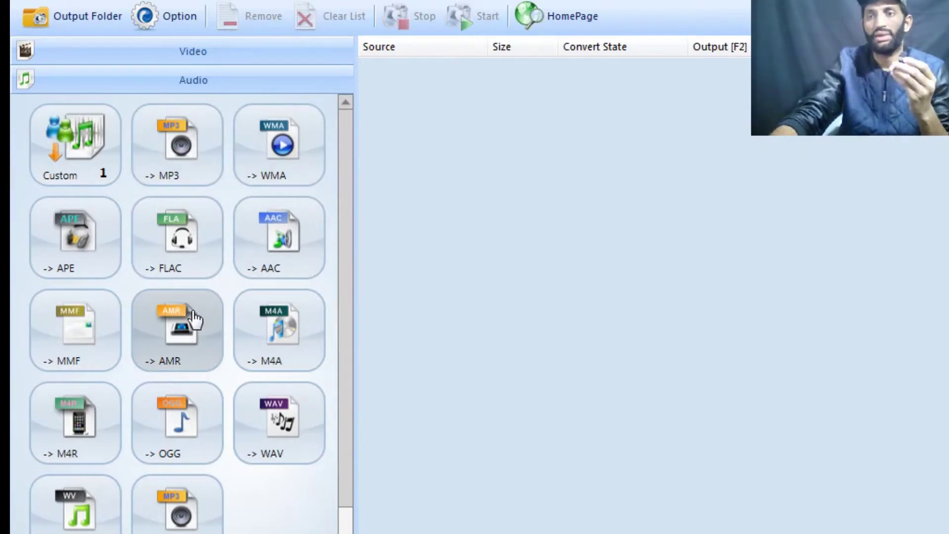
# Step: Set up an MP3 conversion and add the video Jub Masjid E Nabvi Shotcut 2nd.mp4 as the source file
pyautogui.click(184, 157)
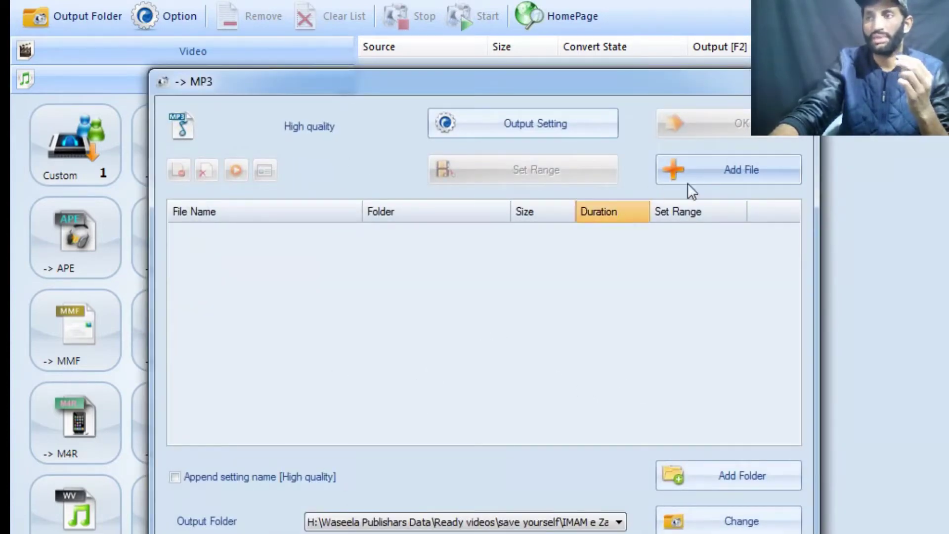
pyautogui.click(737, 184)
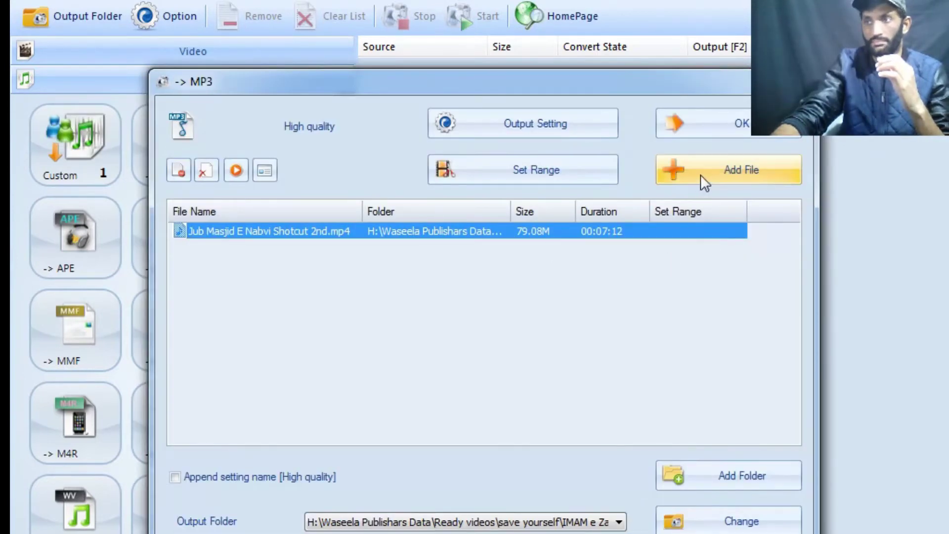
# Step: Add Jub Masjid E Nabvi Shotcut 2nd.mp4 to the MP3 conversion list a second time
pyautogui.click(701, 179)
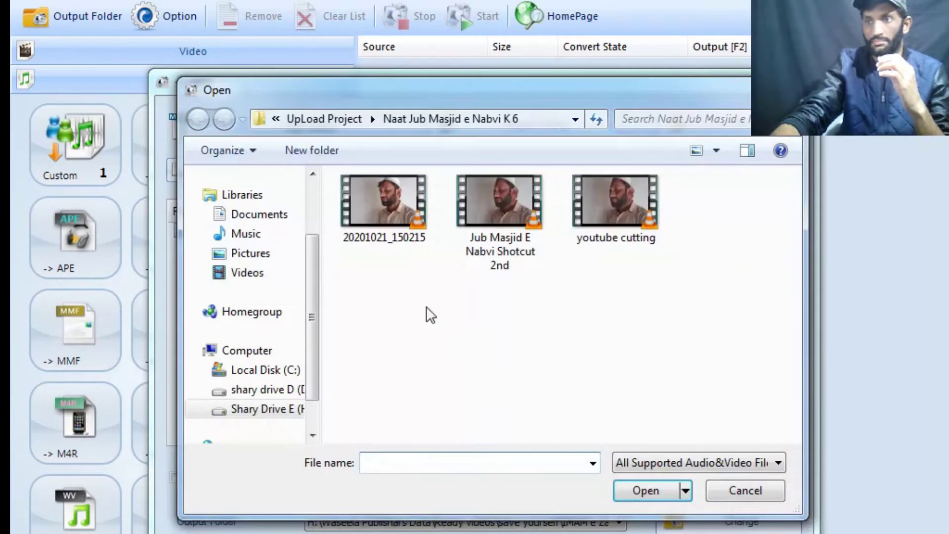
pyautogui.click(512, 235)
pyautogui.rightClick(497, 236)
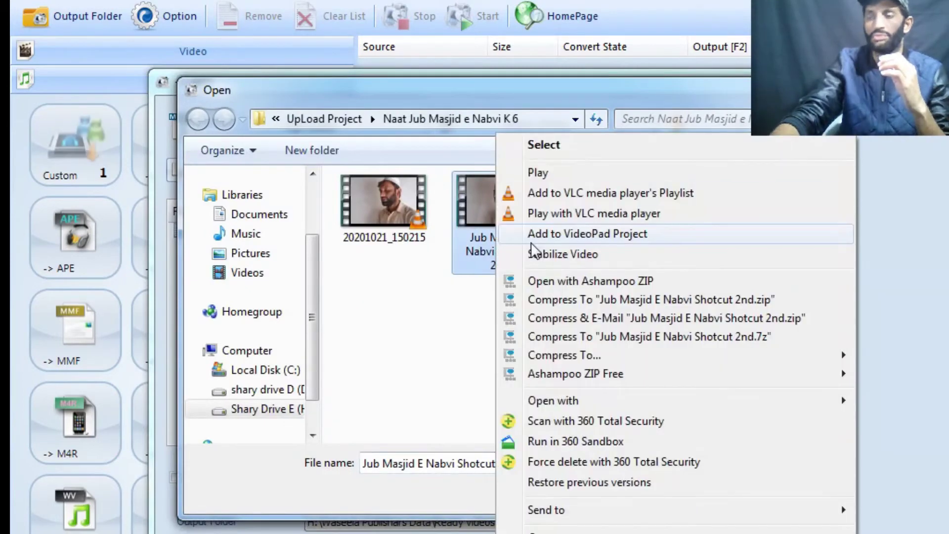
pyautogui.click(531, 241)
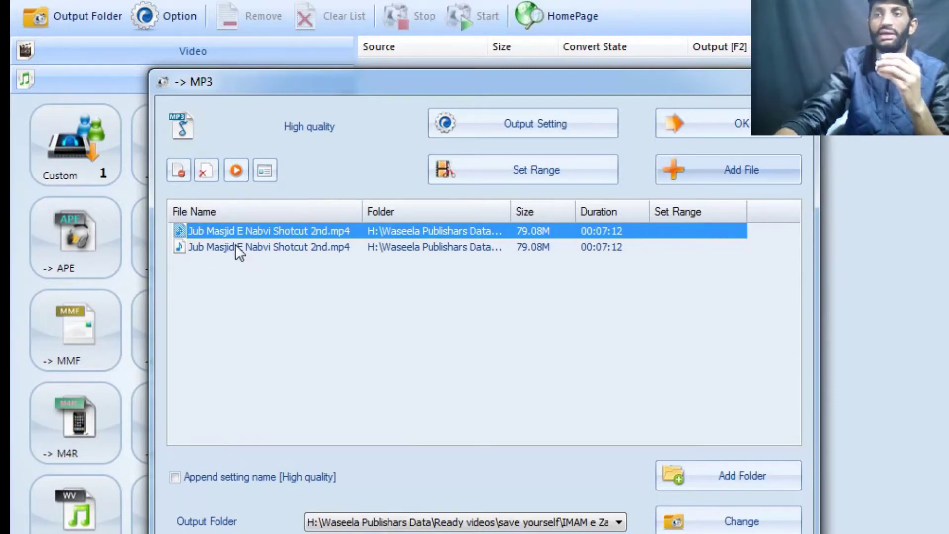
# Step: Preview the first listed source video in VLC media player and close the player
pyautogui.click(234, 170)
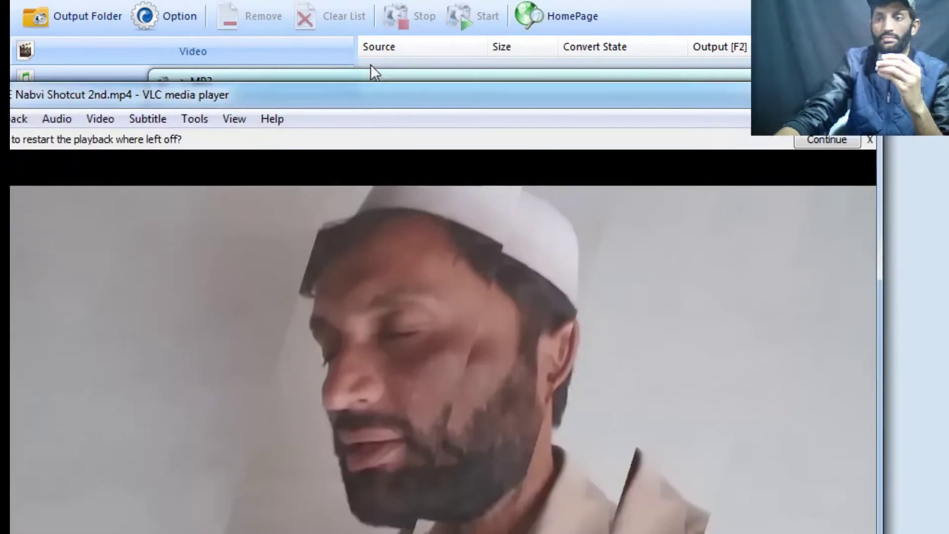
pyautogui.moveTo(364, 94); pyautogui.dragTo(340, 164)
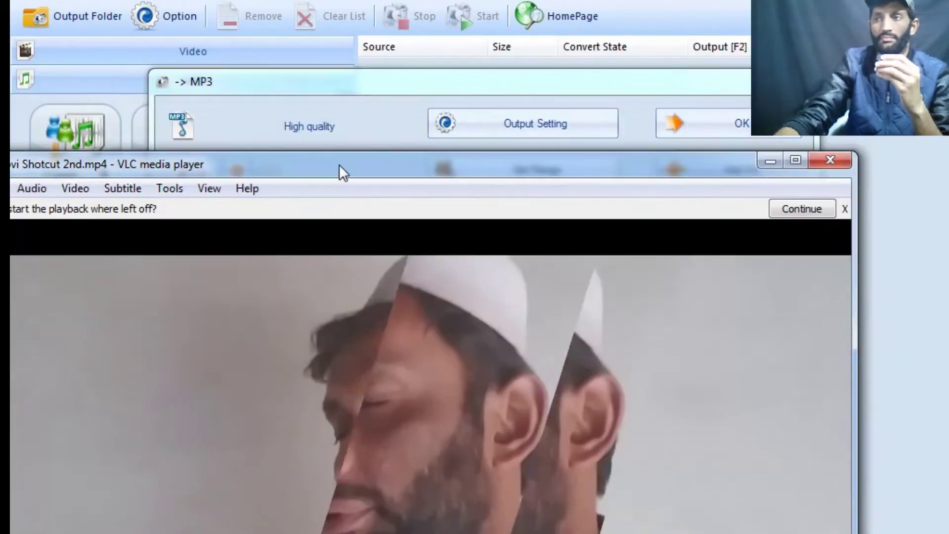
pyautogui.click(838, 160)
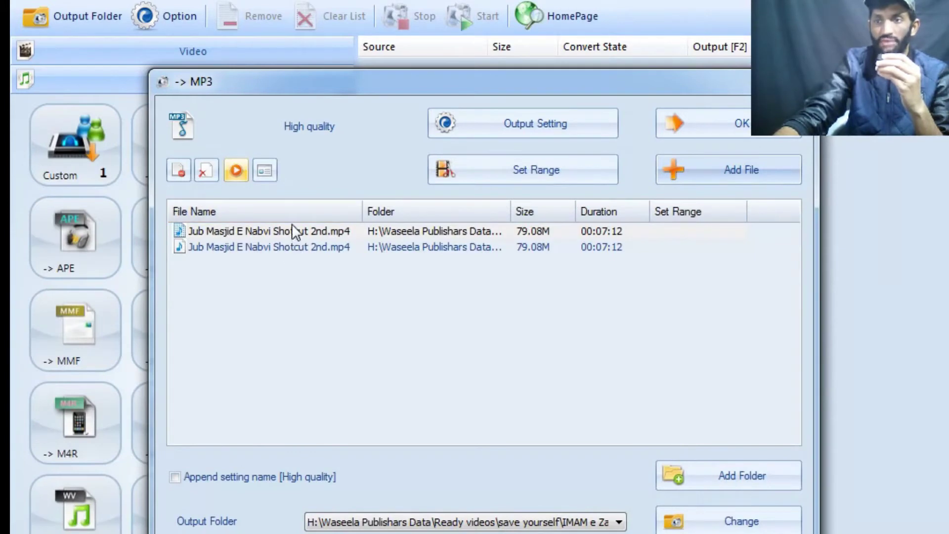
# Step: Remove the duplicate second entry of Jub Masjid E Nabvi Shotcut 2nd.mp4 from the conversion list
pyautogui.click(289, 248)
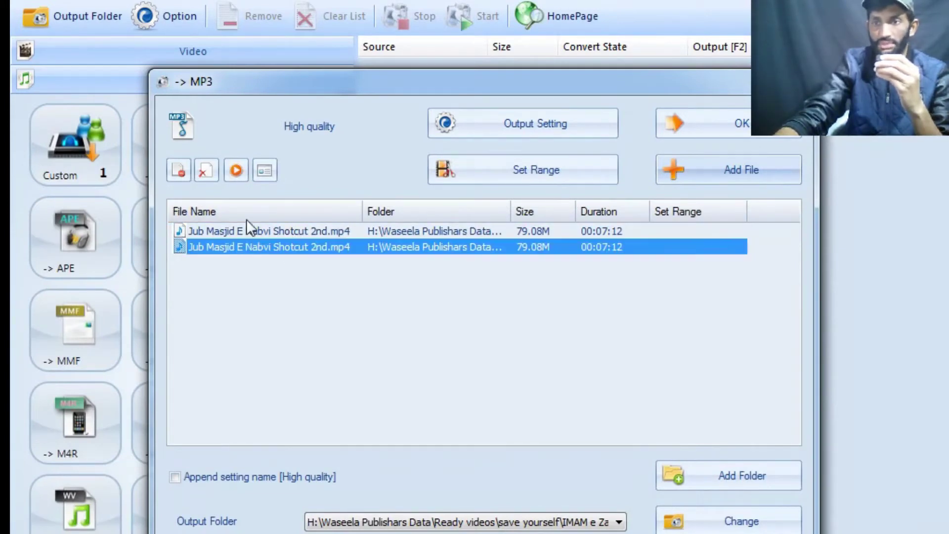
pyautogui.click(184, 173)
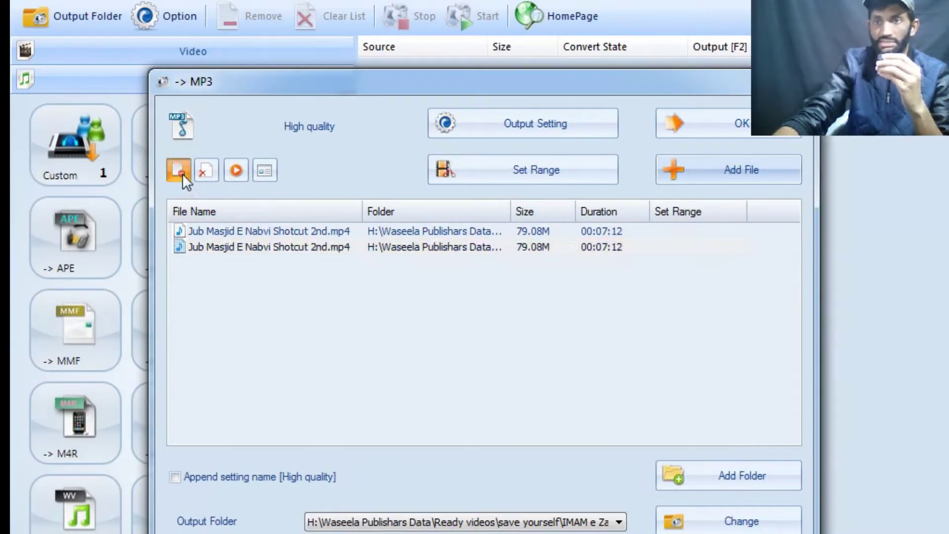
pyautogui.click(265, 233)
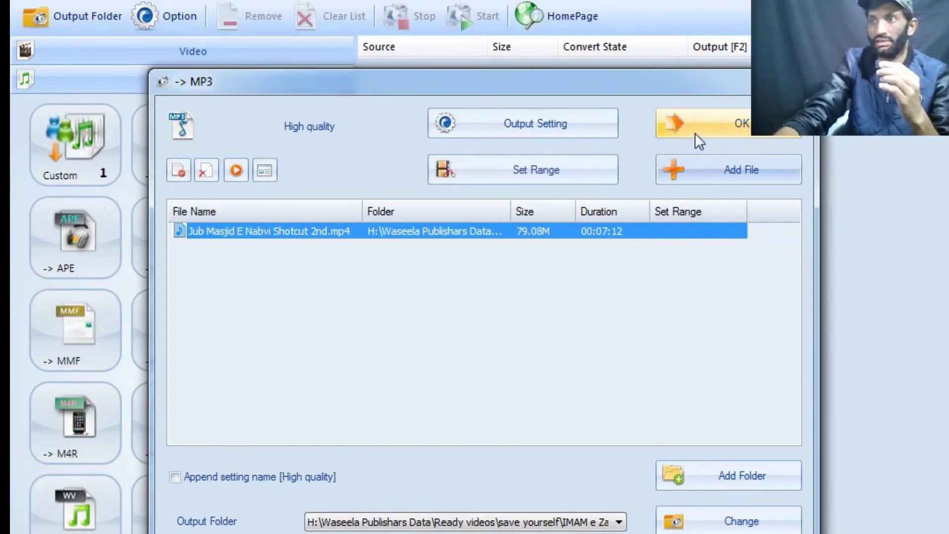
# Step: Change the MP3 output folder to Naat Jub Masjid e Nabvi K 6 inside UpLoad Project on drive H
pyautogui.moveTo(714, 81); pyautogui.dragTo(612, 84)
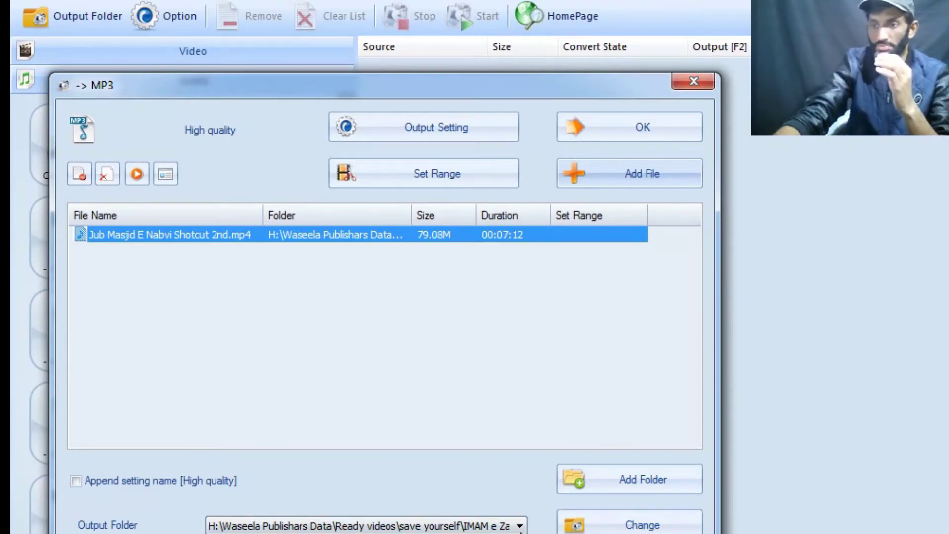
pyautogui.click(519, 527)
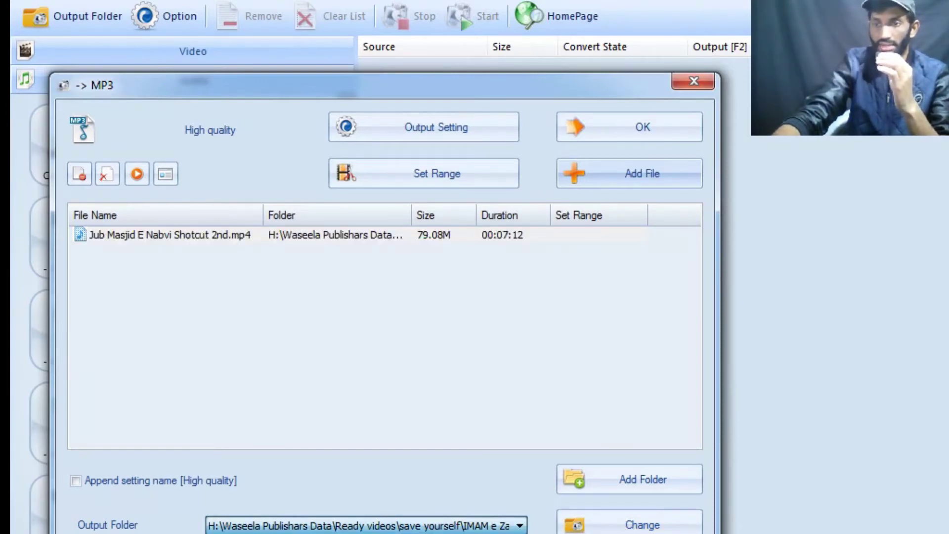
pyautogui.click(591, 526)
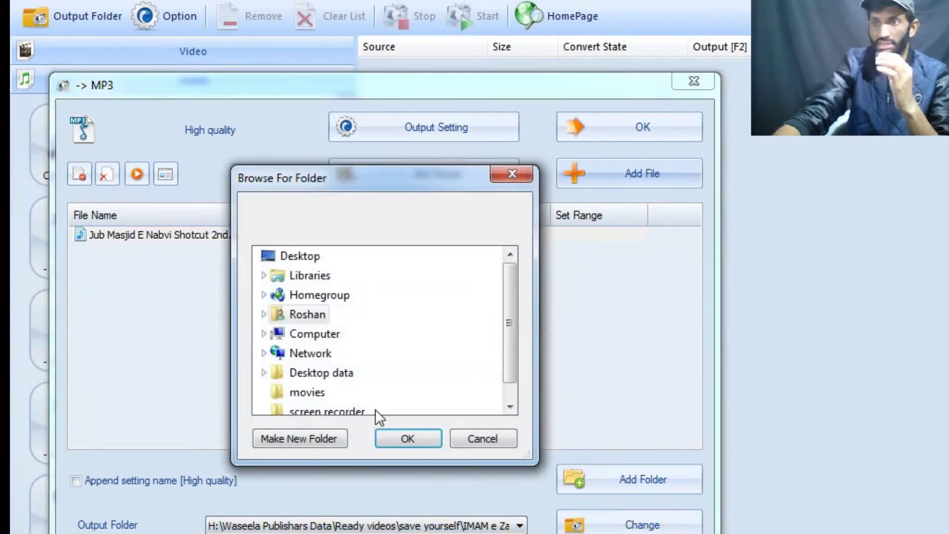
pyautogui.moveTo(511, 310); pyautogui.dragTo(513, 322)
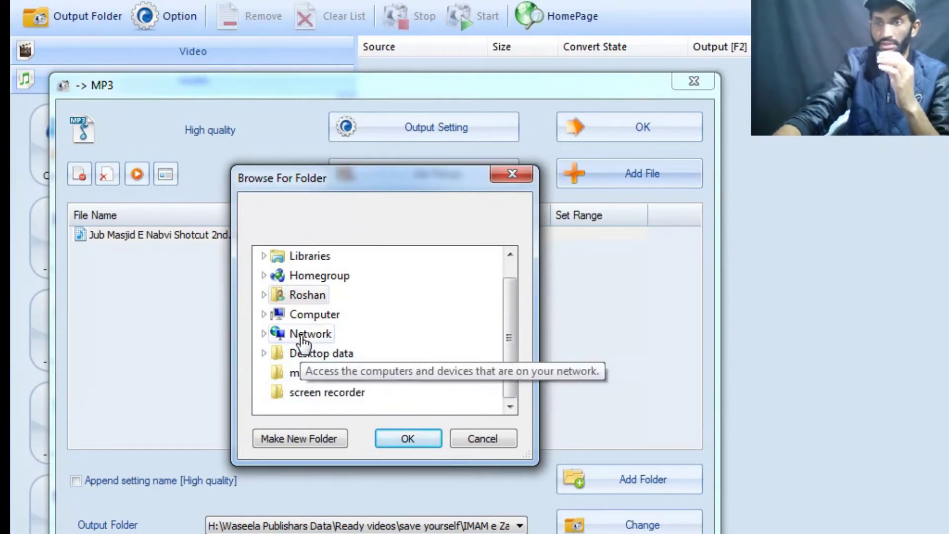
pyautogui.doubleClick(303, 317)
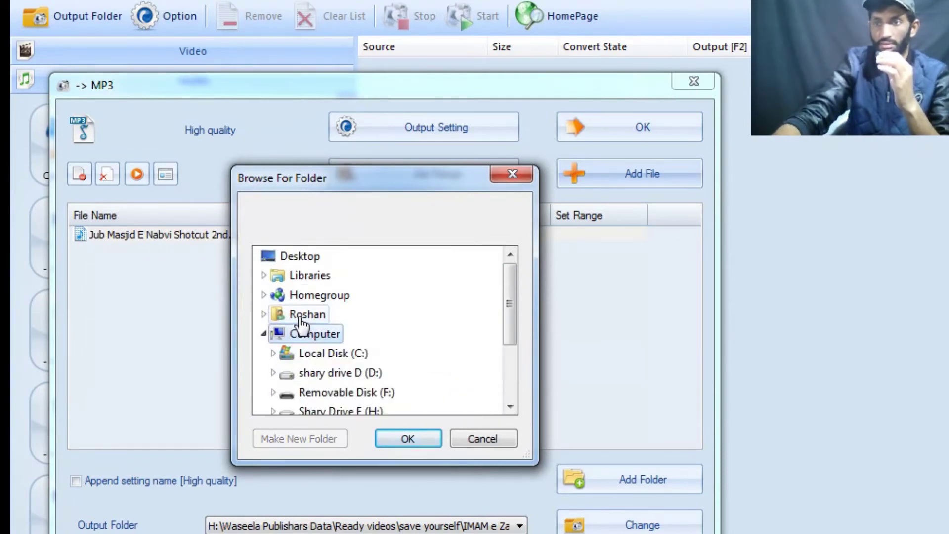
pyautogui.doubleClick(320, 410)
pyautogui.doubleClick(346, 314)
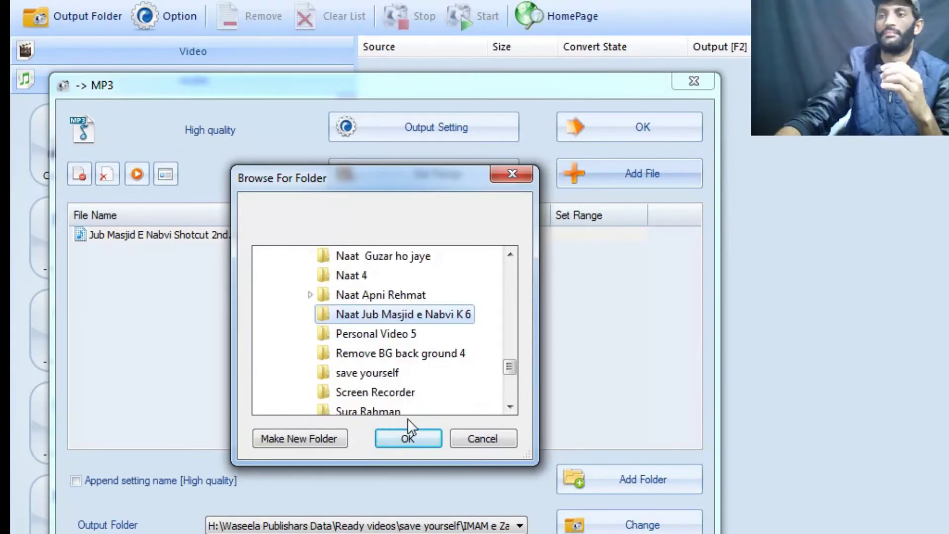
pyautogui.click(409, 439)
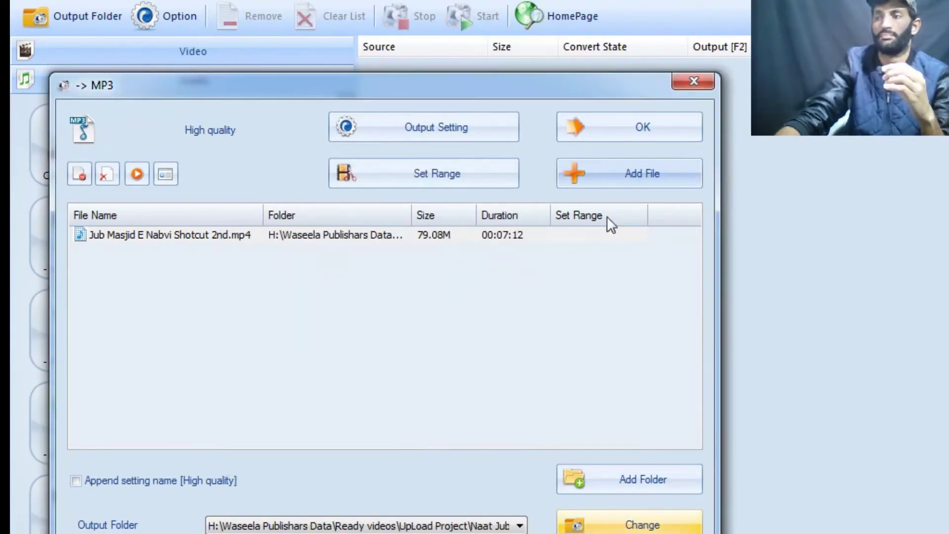
# Step: Confirm the MP3 task for the video and start the conversion
pyautogui.click(621, 127)
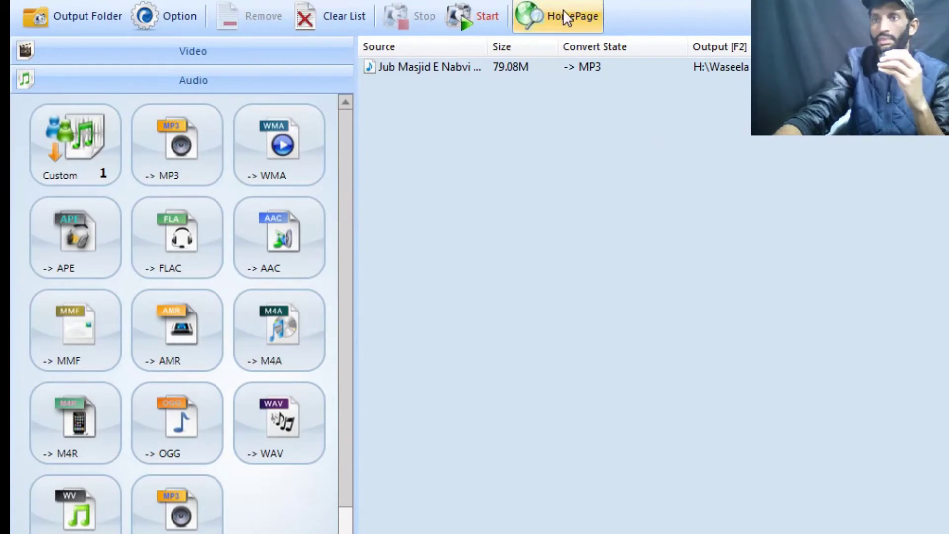
pyautogui.moveTo(841, 57); pyautogui.dragTo(869, 429)
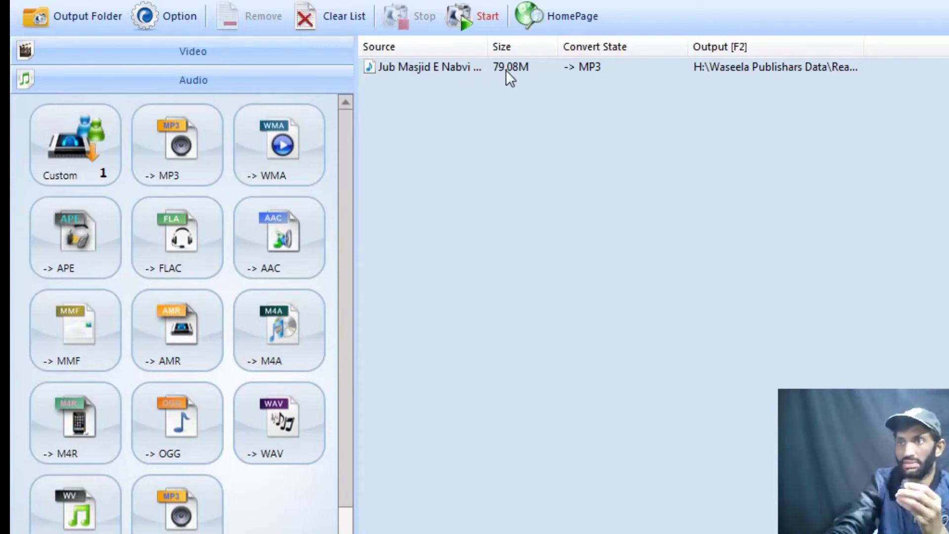
pyautogui.click(476, 23)
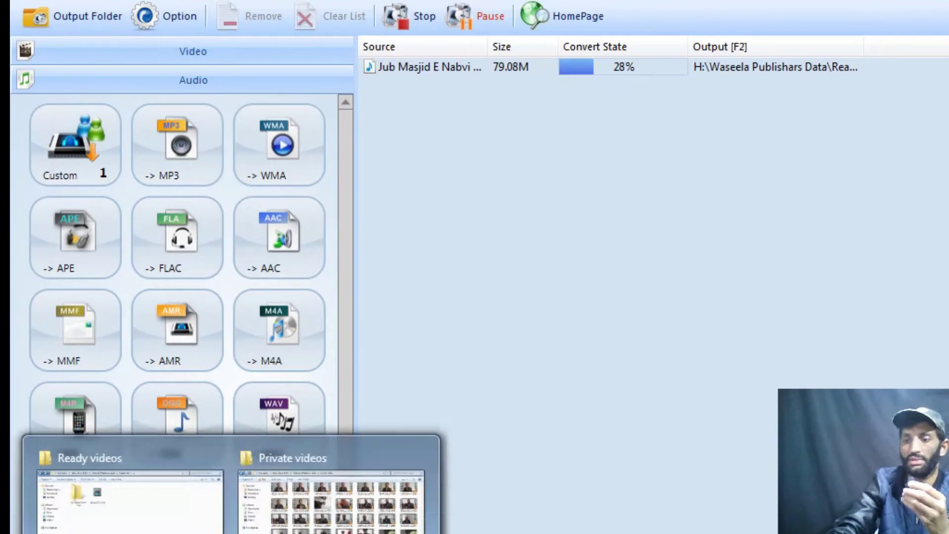
# Step: Open the Naat Jub Masjid e Nabvi K 6 output folder in Windows Explorer and shrink its window so the conversion list stays in view
pyautogui.moveTo(231, 533)
pyautogui.click(130, 500)
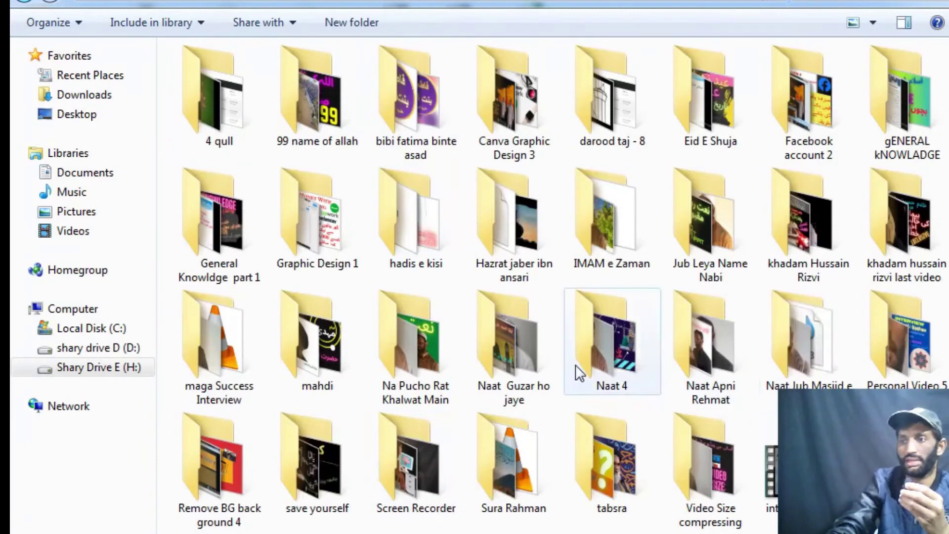
pyautogui.doubleClick(806, 344)
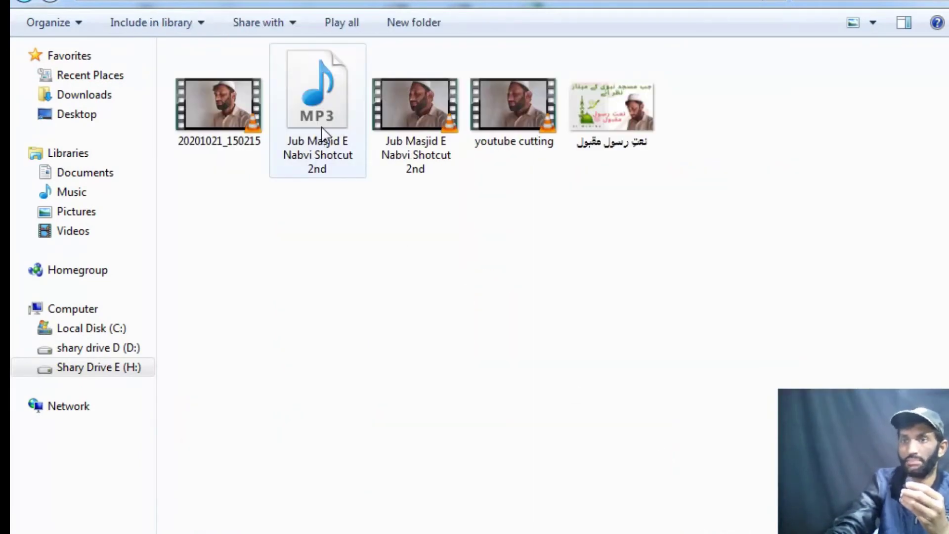
pyautogui.doubleClick(426, 4)
pyautogui.moveTo(419, 20); pyautogui.dragTo(605, 126)
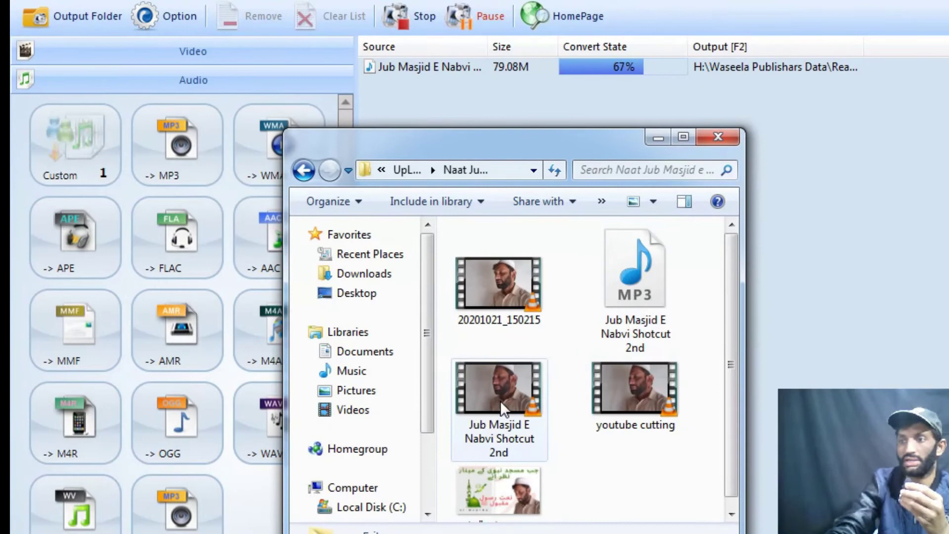
pyautogui.click(609, 420)
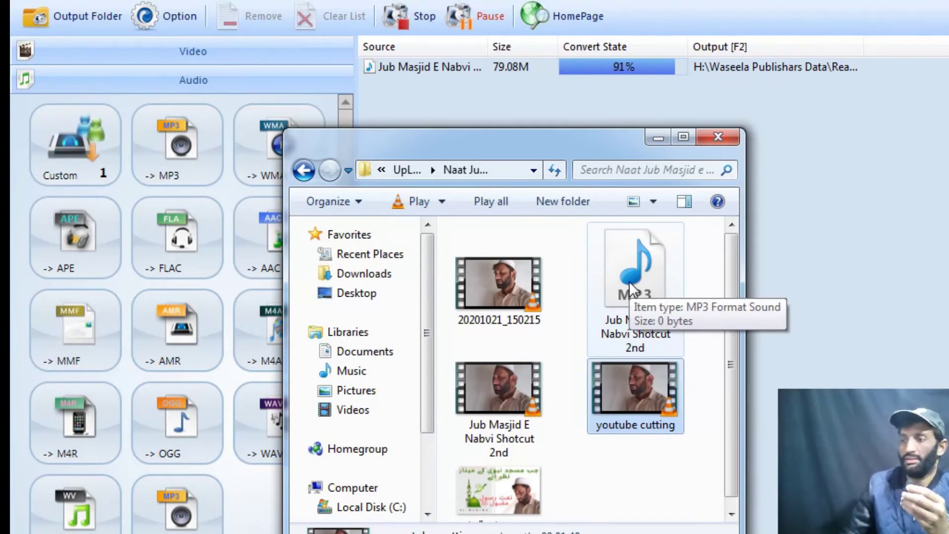
pyautogui.moveTo(862, 487); pyautogui.dragTo(830, 183)
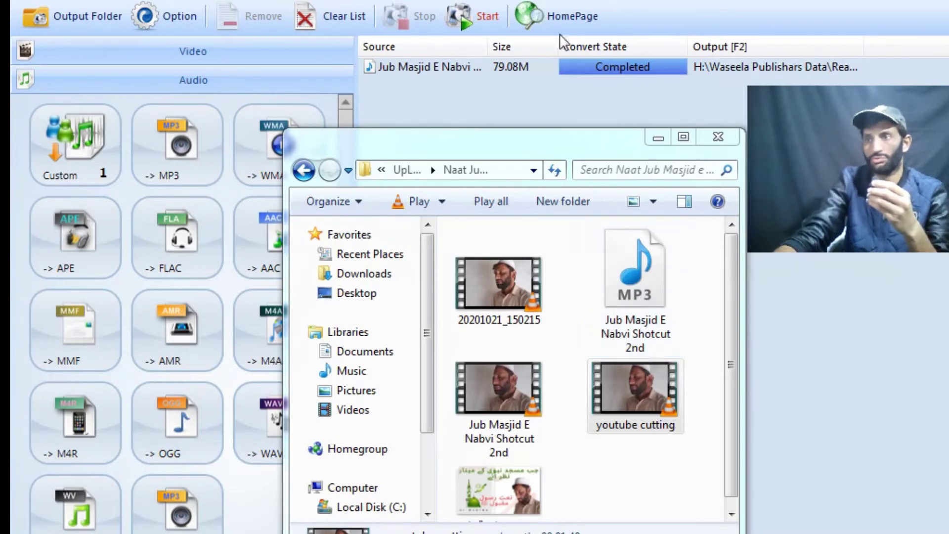
# Step: Play the converted MP3 Jub Masjid E Nabvi Shotcut 2nd from the output folder to check its sound, and close the player
pyautogui.click(635, 282)
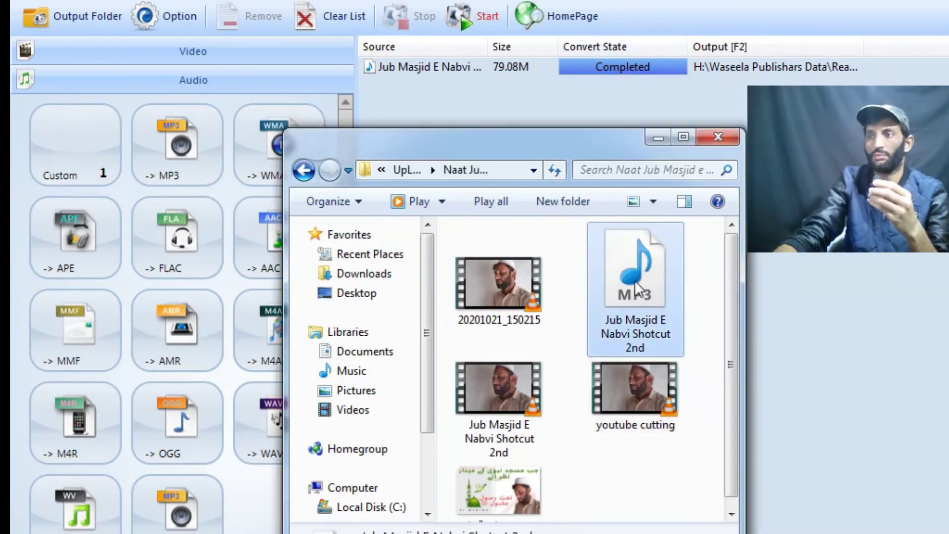
pyautogui.doubleClick(635, 281)
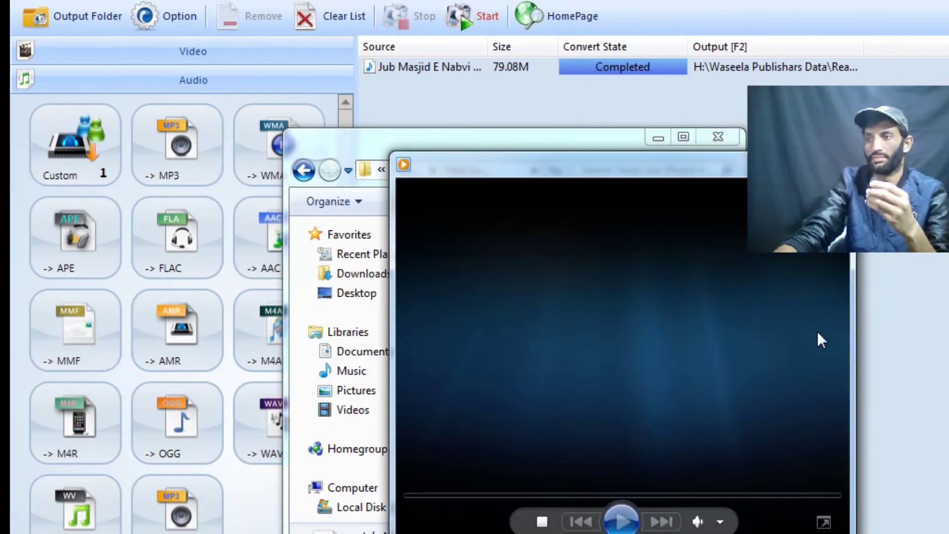
pyautogui.moveTo(601, 167); pyautogui.dragTo(415, 41)
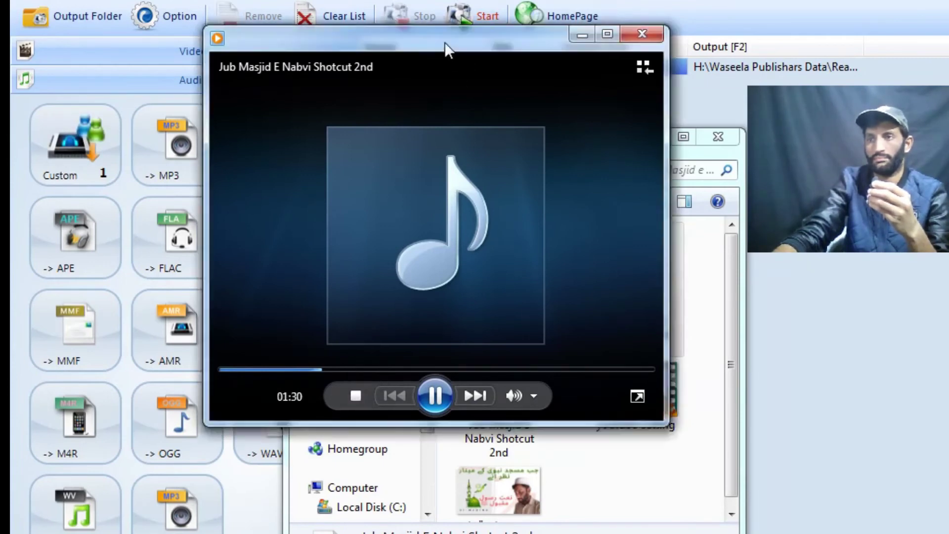
pyautogui.moveTo(498, 101); pyautogui.dragTo(398, 58)
pyautogui.click(545, 2)
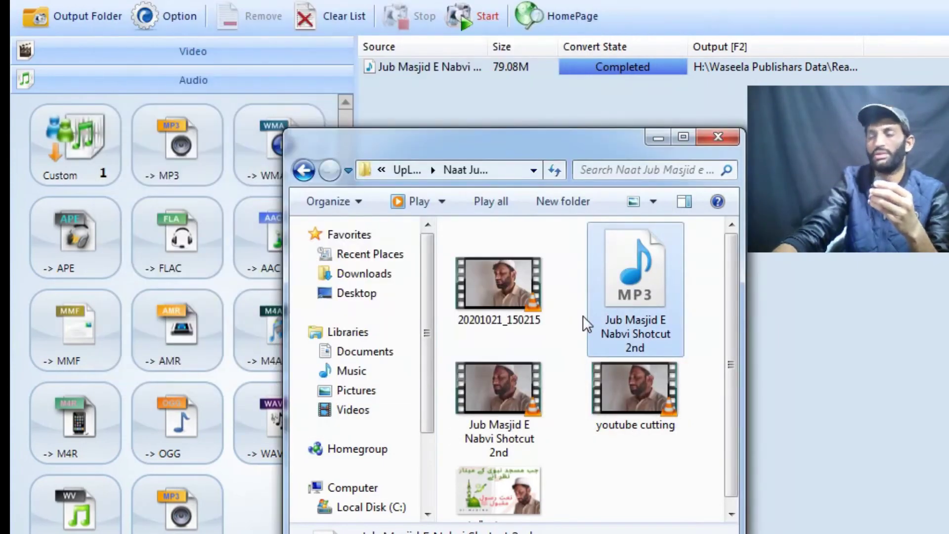